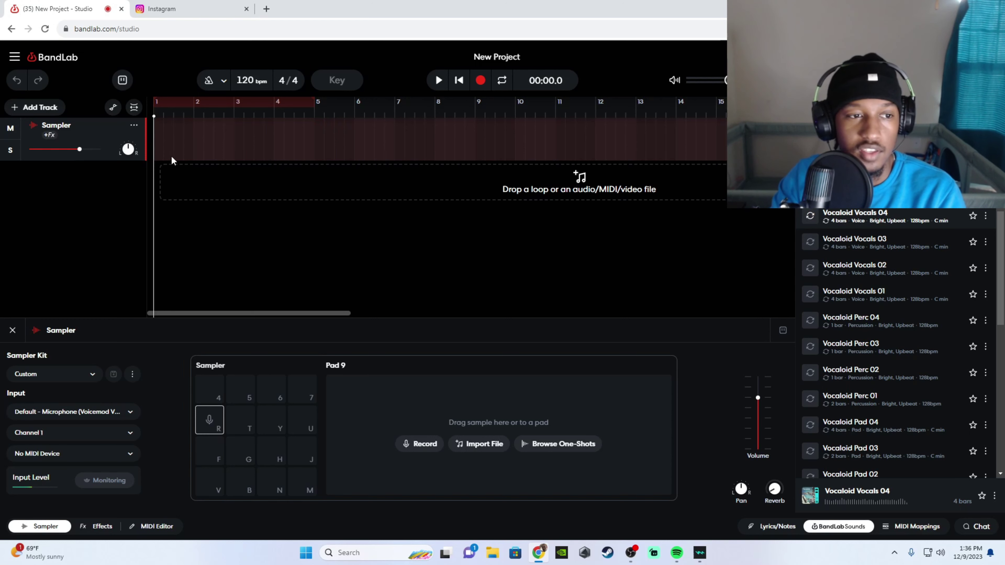
Step: Play back the repeated Vocaloid Vocals 04 loop and browse the sound library for loops to add
right_click(866, 218)
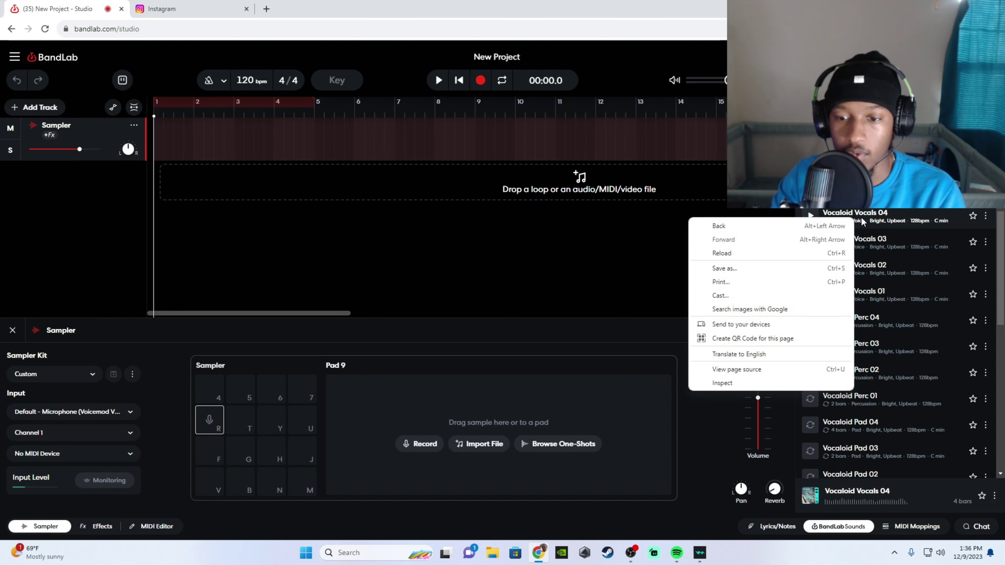
left_click(867, 222)
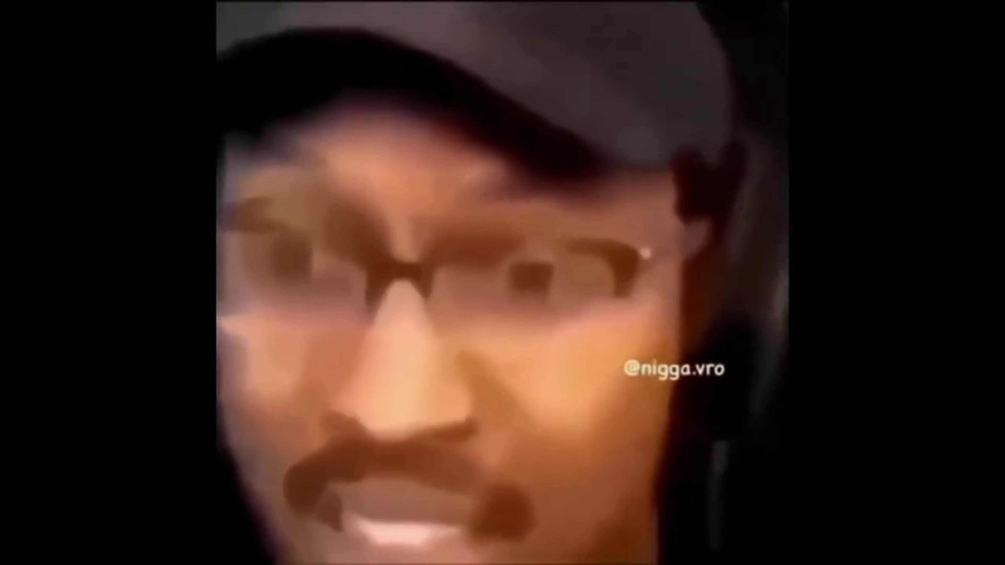
key("space")
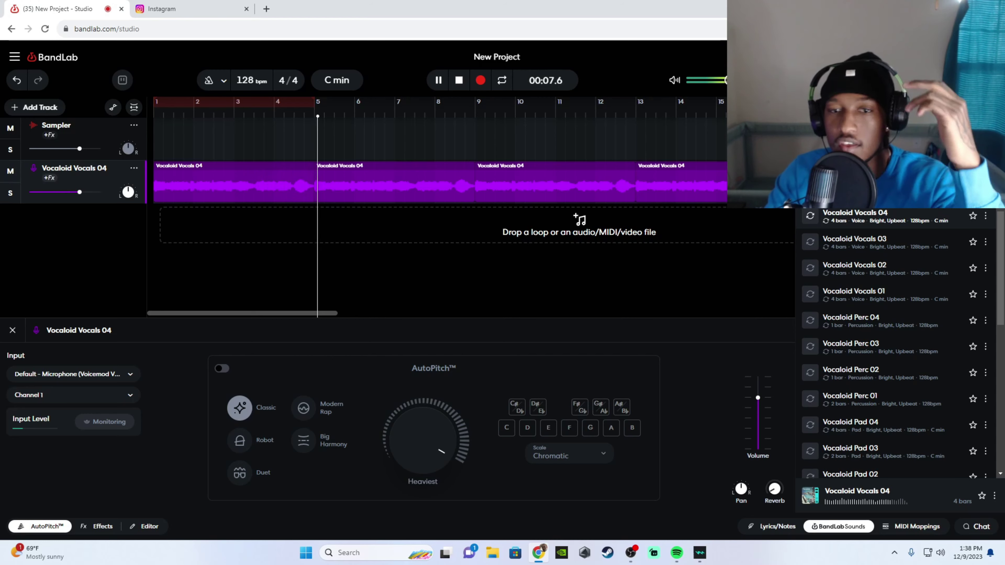
left_click(838, 526)
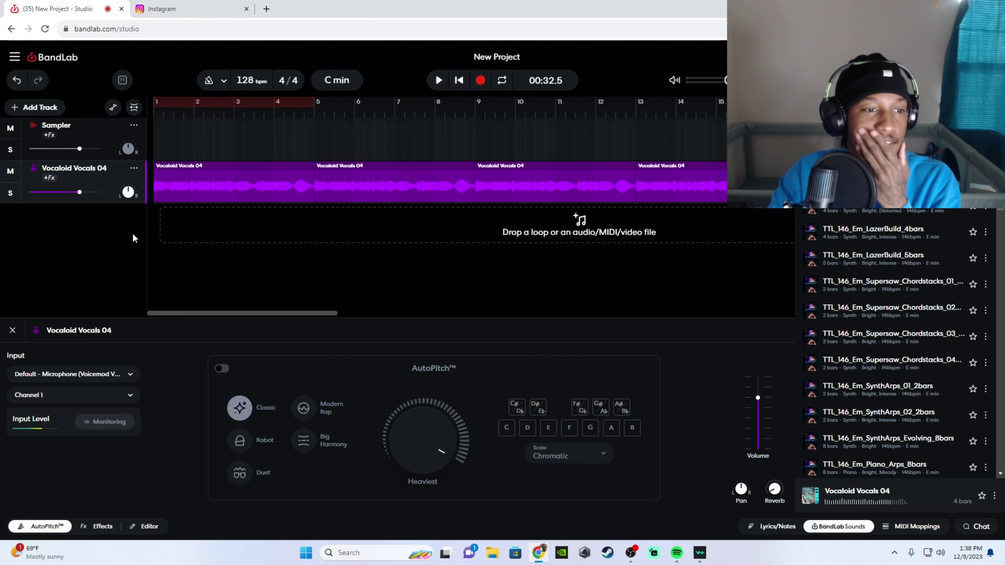
Step: Add a new Sampler track below the Vocaloid Vocals 04 track
left_click(41, 112)
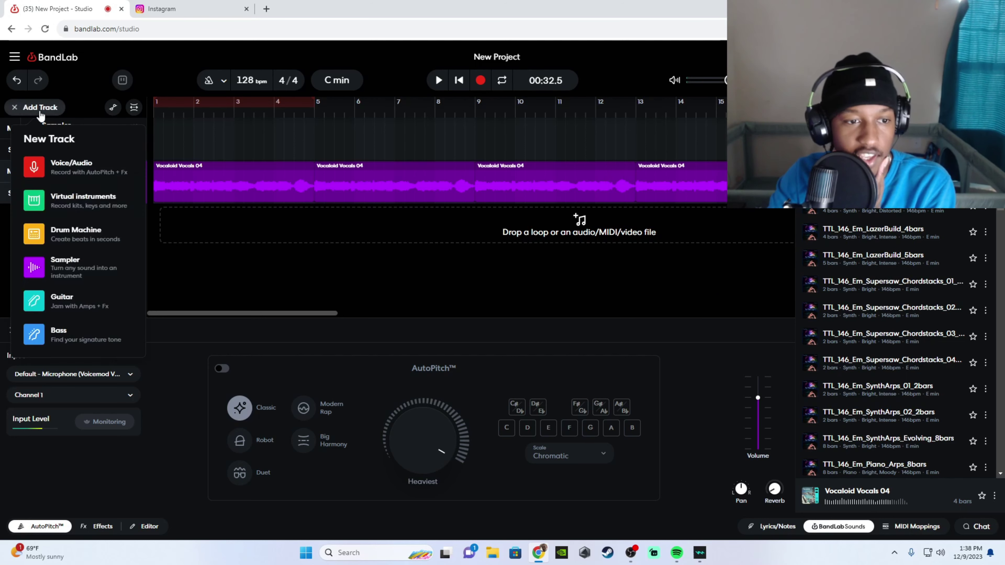
left_click(256, 263)
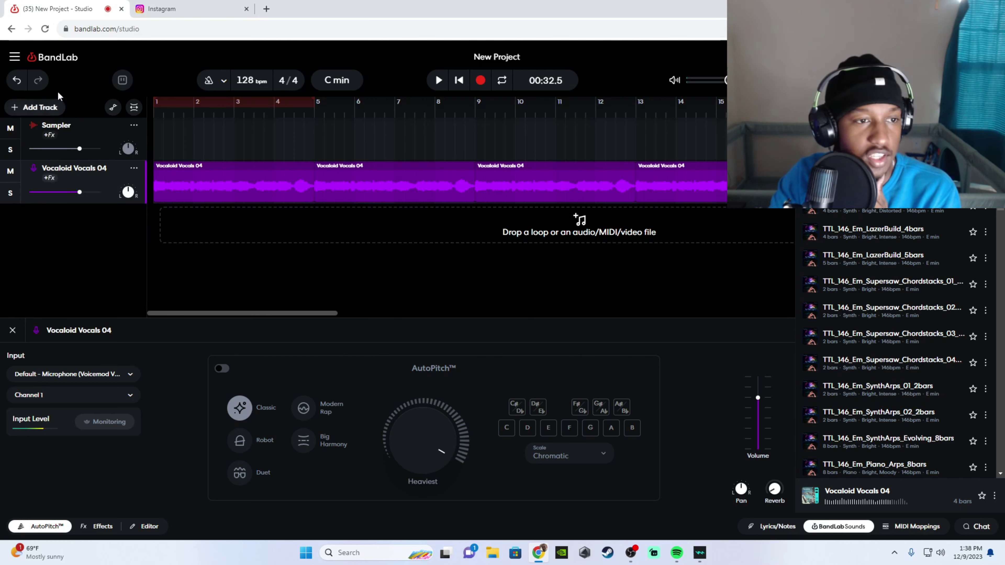
left_click(47, 113)
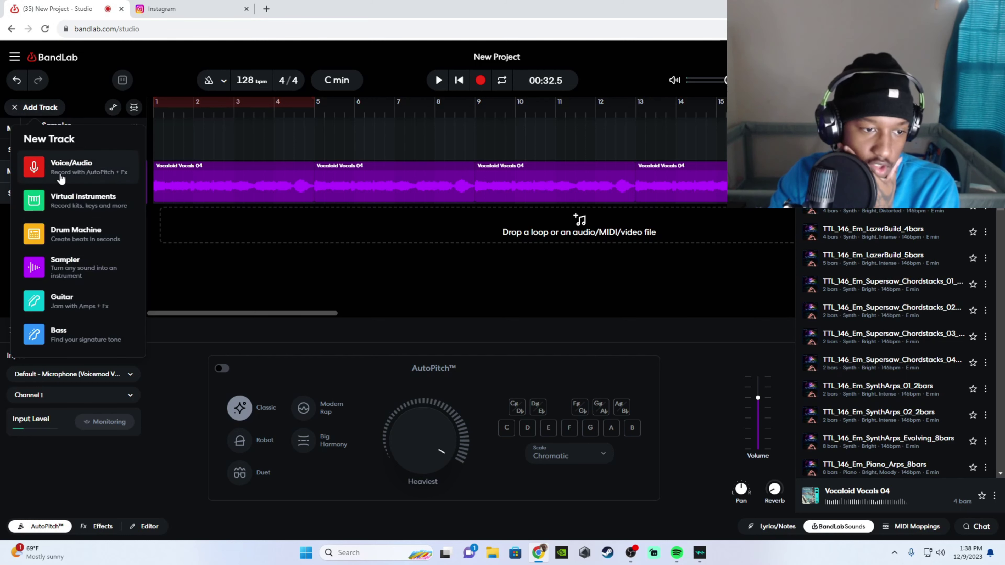
left_click(76, 271)
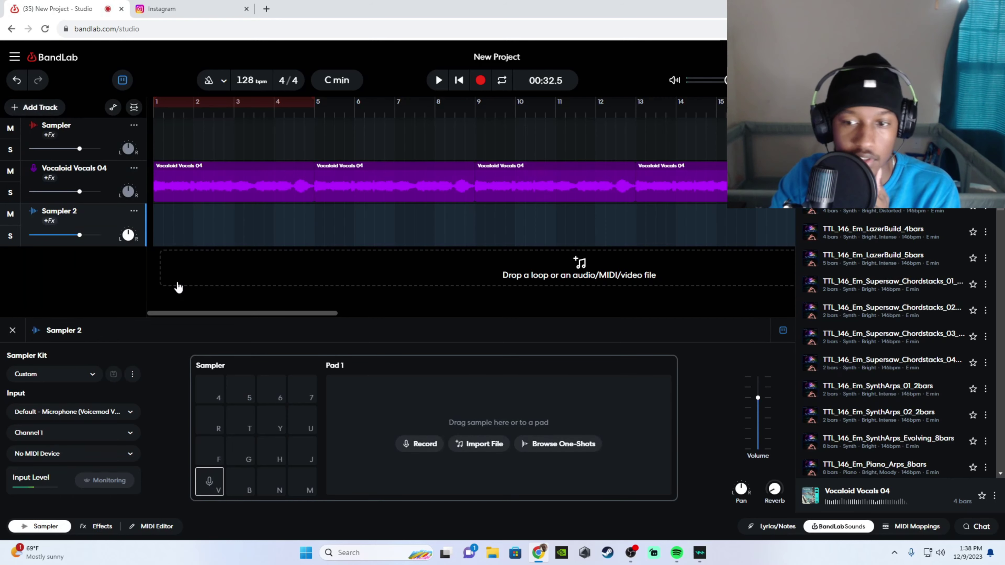
left_click(560, 226)
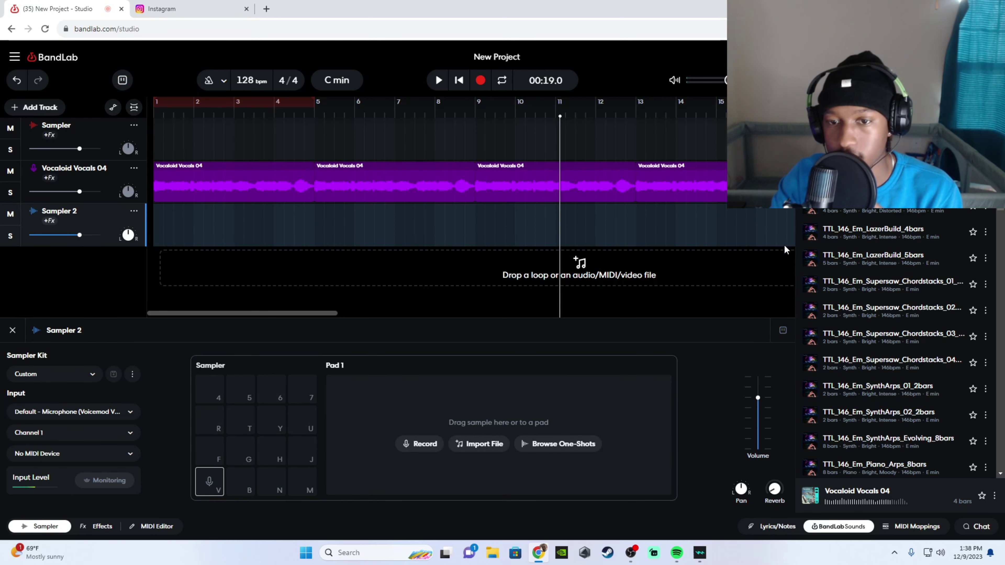
Step: Preview several drum loops in the sound library, including Bedroom Beats II Beat 03
left_click(811, 204)
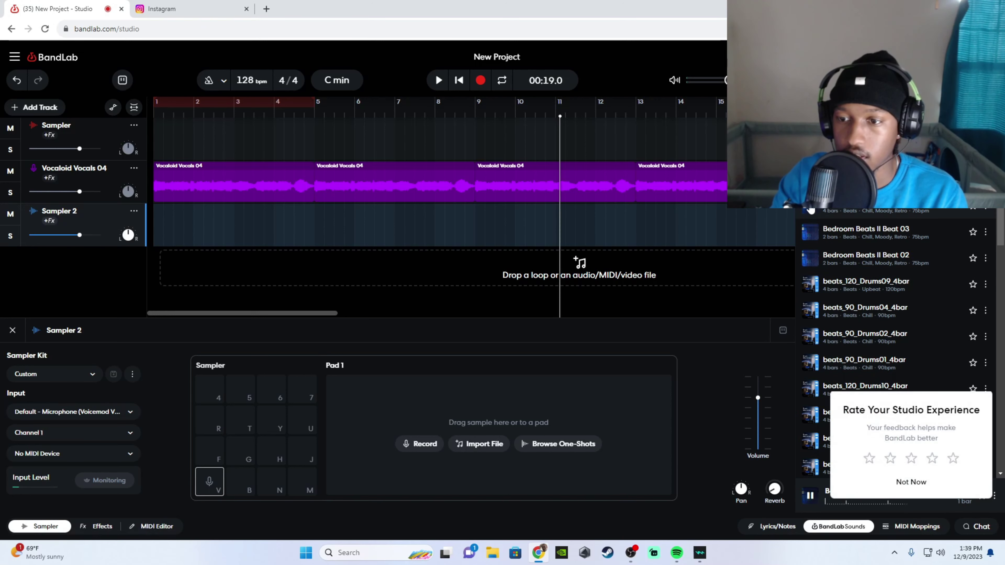
left_click(810, 232)
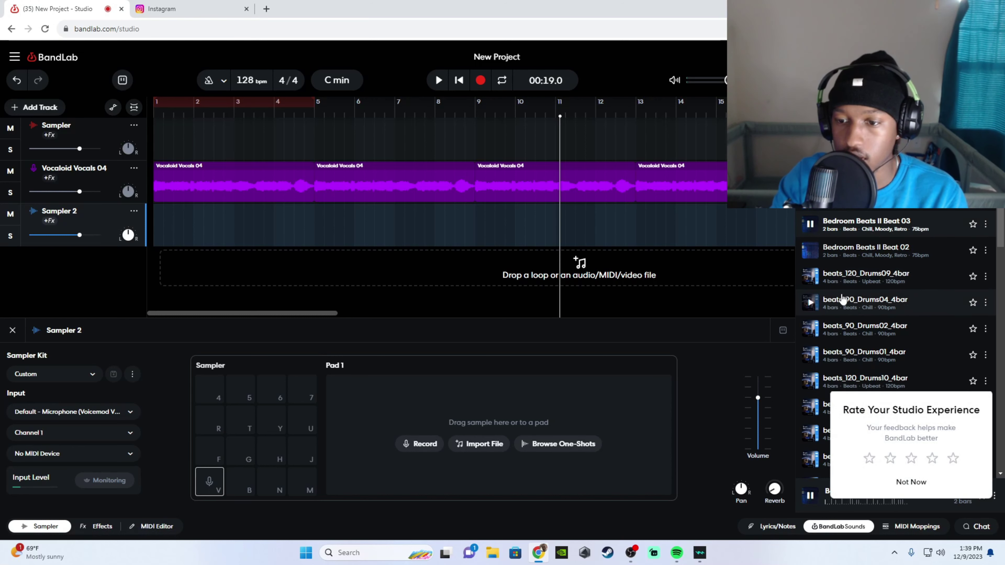
scroll(842, 298, "down", 3)
left_click(815, 291)
scroll(814, 289, "down", 2)
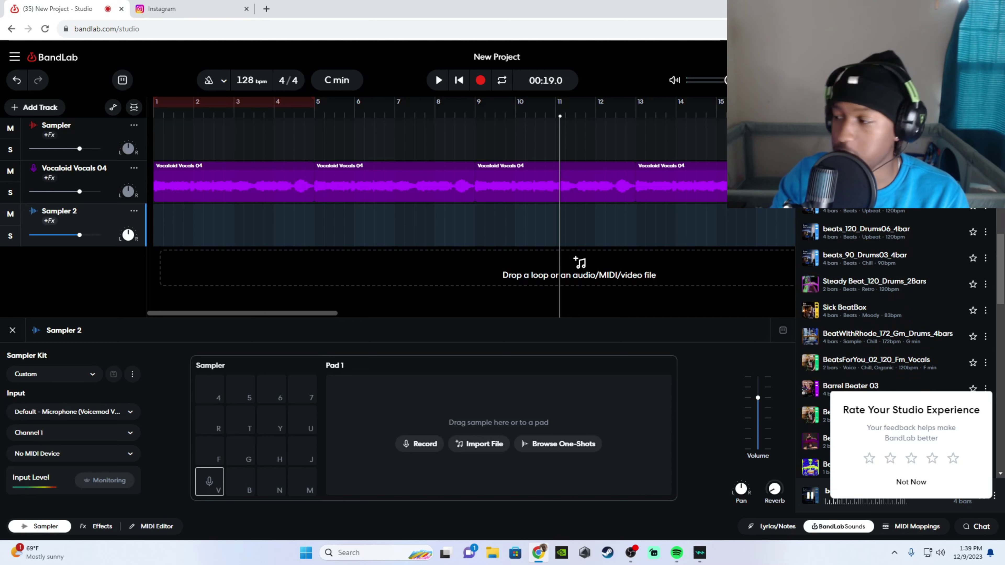
Step: Delete the Sampler 2 track and place the beats_120_Drums08_4bar loop on a new track at the start of the timeline
left_click_drag(815, 204, 170, 222)
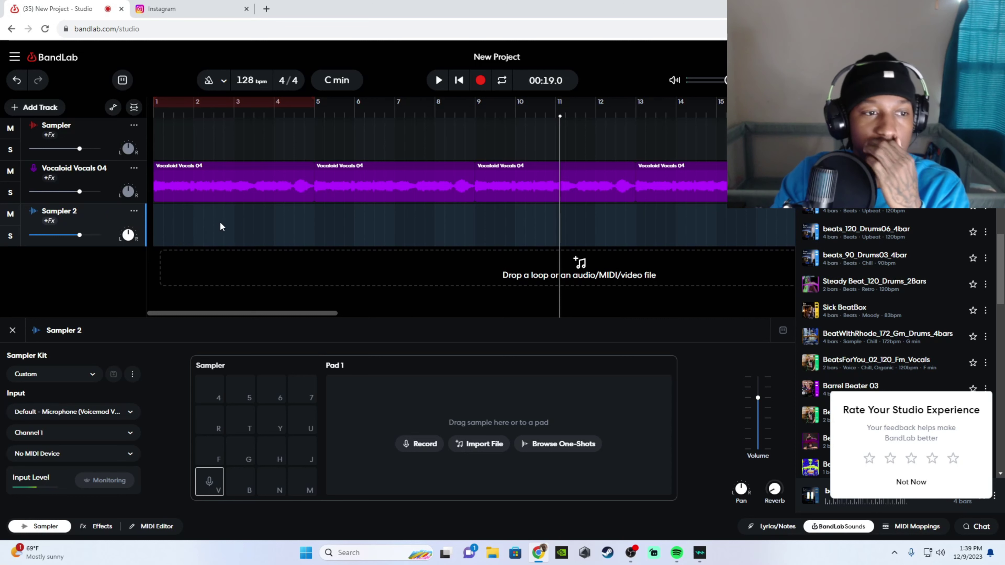
left_click(134, 213)
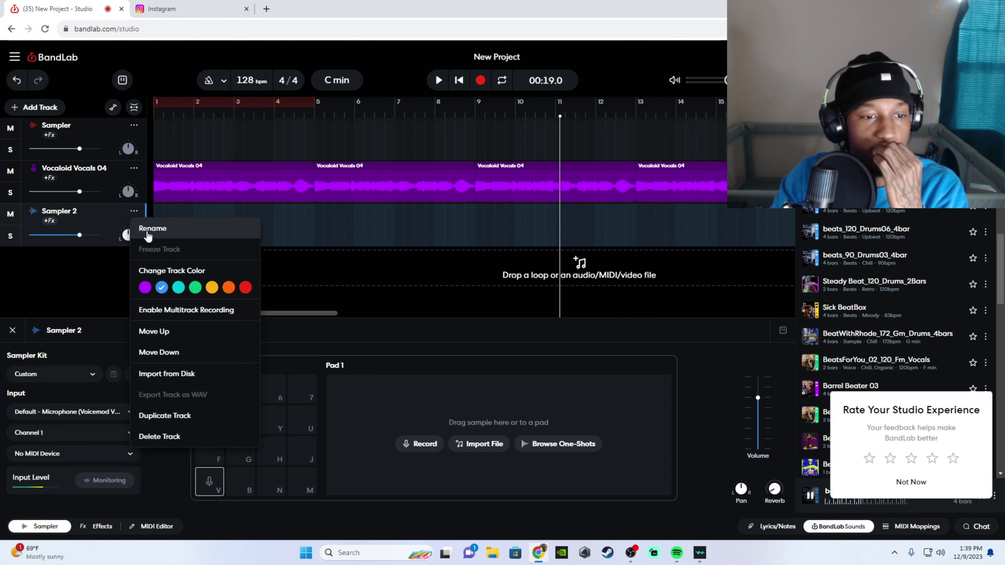
left_click(168, 438)
left_click_drag(831, 495, 161, 216)
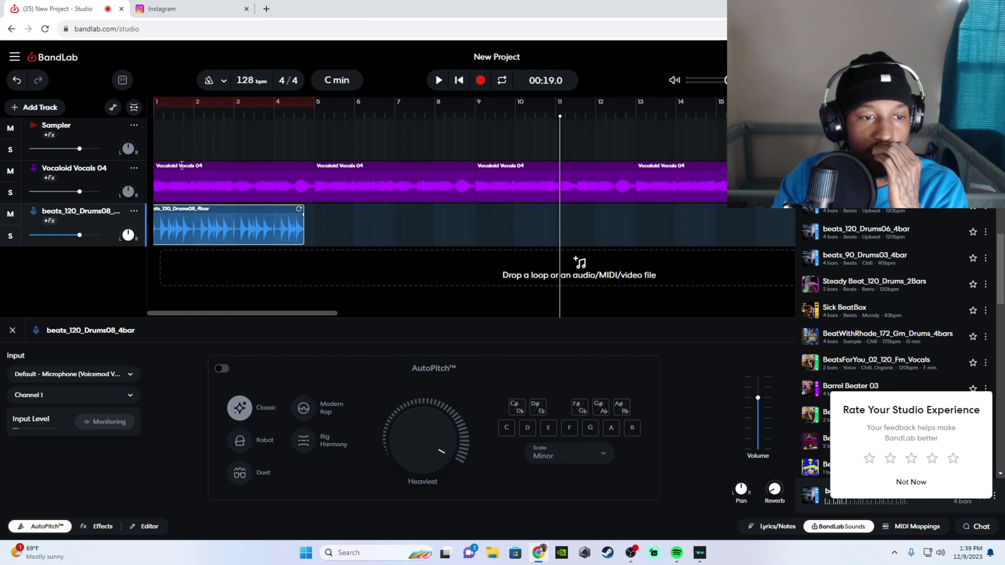
Step: Play the project from the start to hear the drum loop together with the vocals
left_click(156, 117)
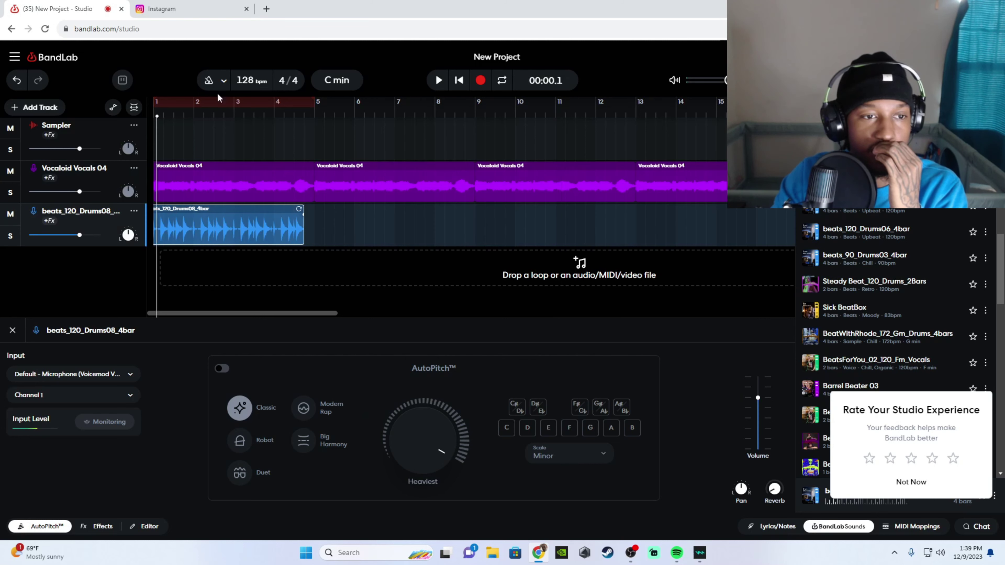
left_click(439, 81)
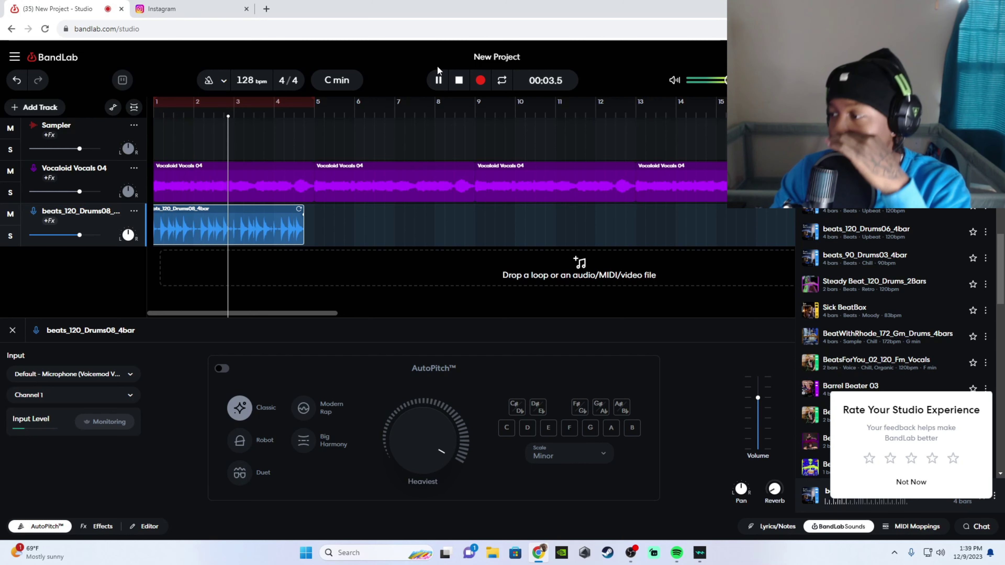
left_click(438, 81)
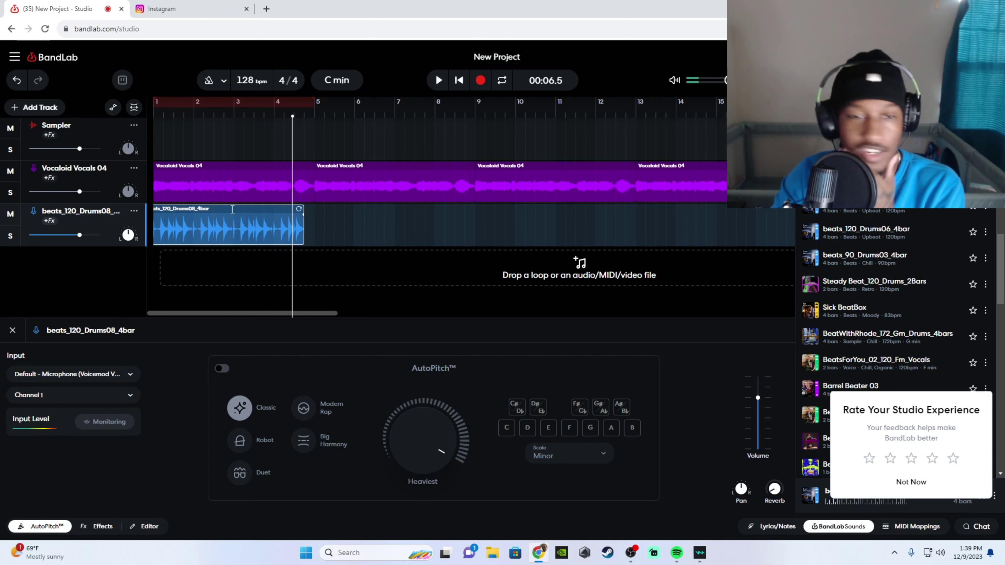
Step: Arrange the beats_120_Drums08_4bar loop repeats from bar 17 onward and copy the Vocaloid Vocals 04 region at bar 41
left_click_drag(228, 251, 194, 225)
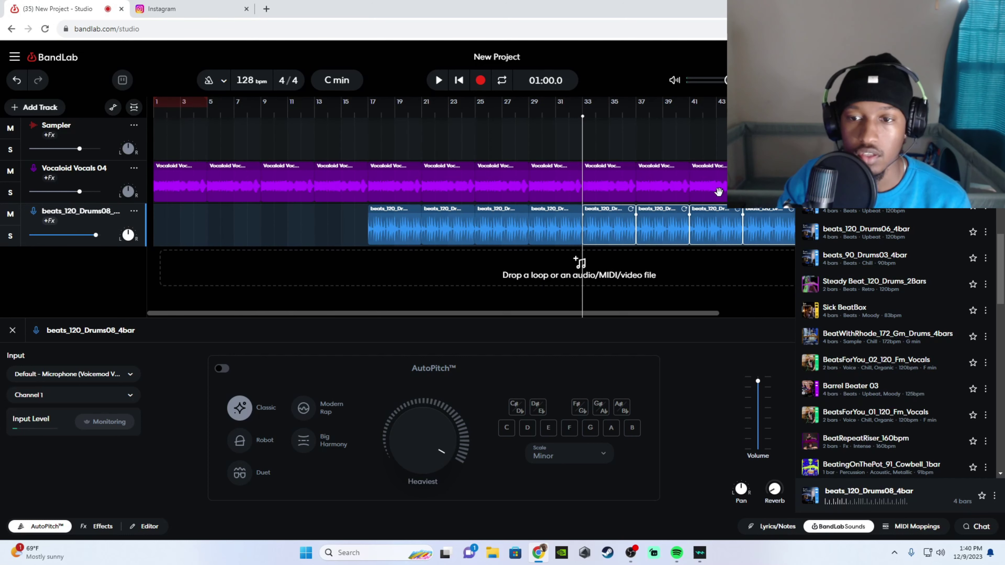
right_click(718, 192)
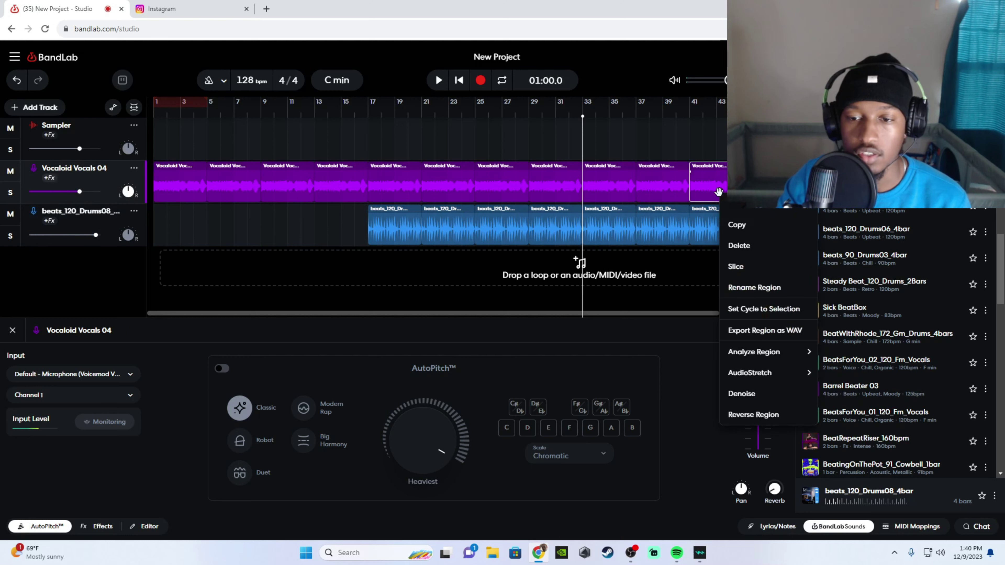
left_click(737, 225)
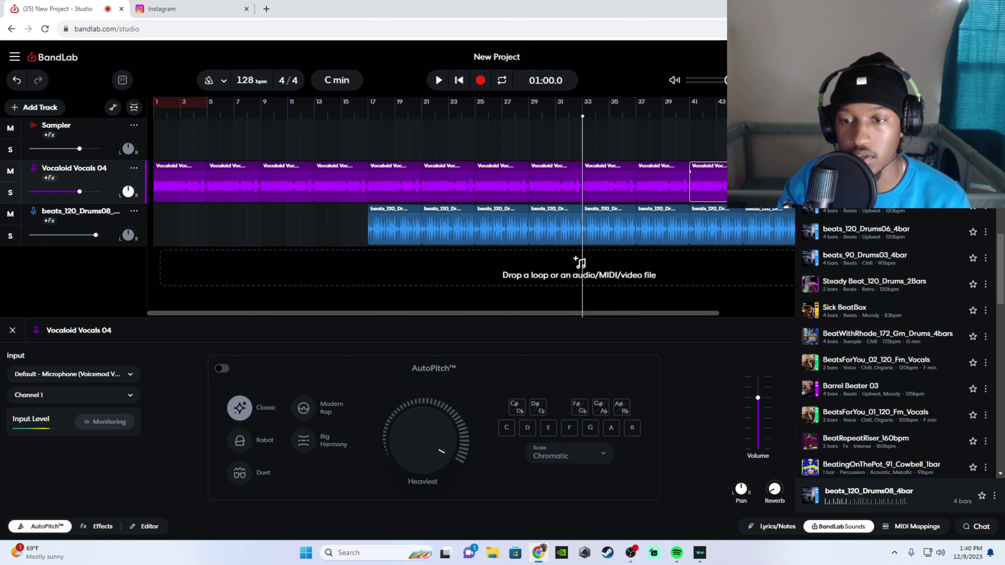
left_click(747, 301)
Step: Play the arrangement from around bar 17 to check how the vocal, drum and filtered synth loops sound together
left_click(373, 115)
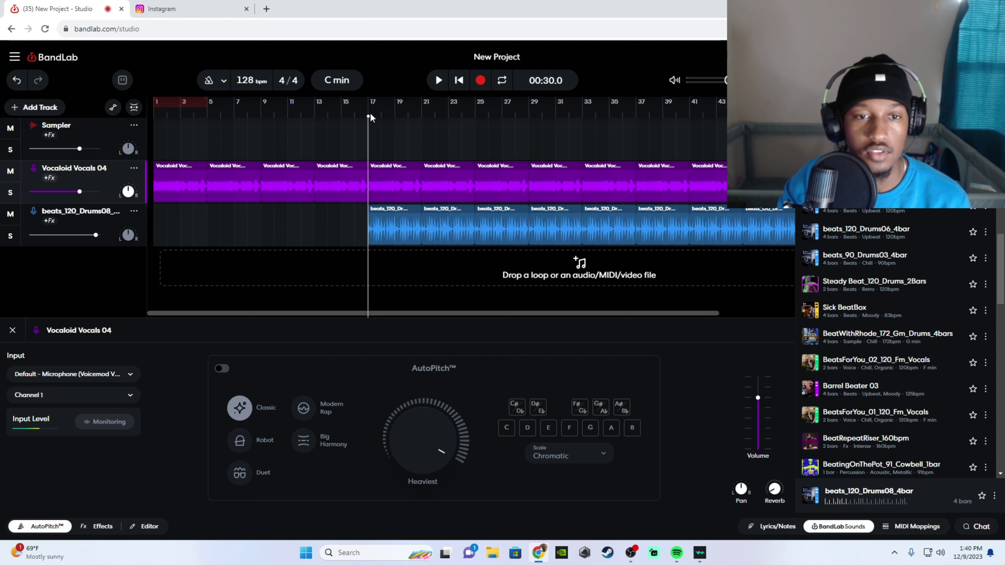
left_click(436, 83)
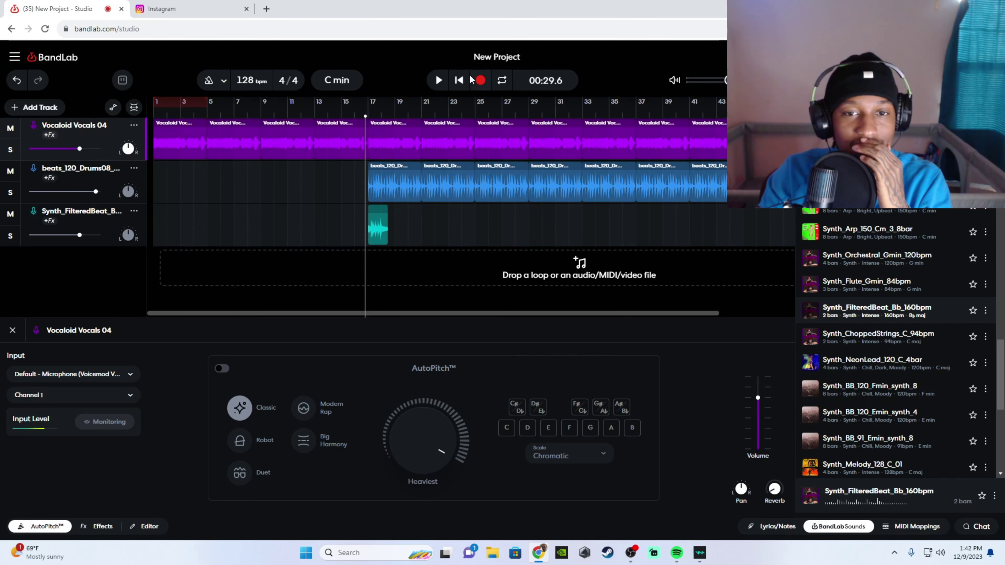
left_click(437, 82)
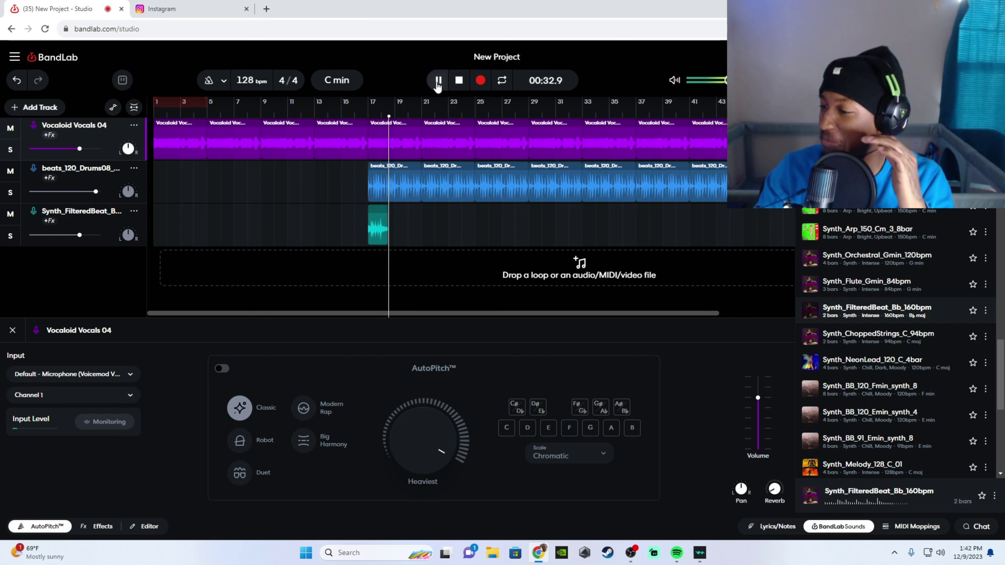
left_click(438, 81)
left_click_drag(385, 110, 390, 107)
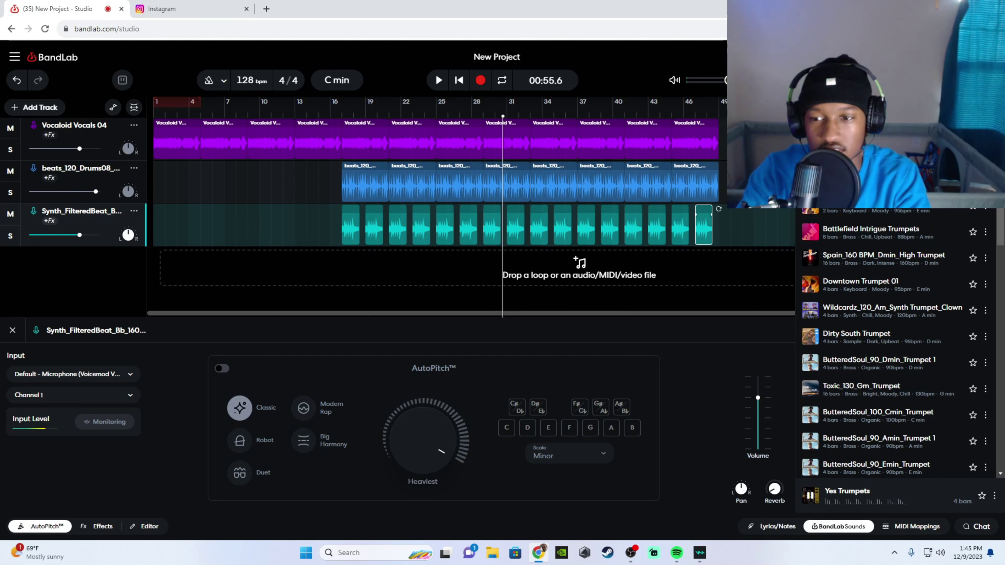
Step: Place the Yes Trumpets loop on a new track at bar 17 and start playback from there
left_click_drag(851, 178, 367, 264)
left_click(342, 102)
left_click(438, 81)
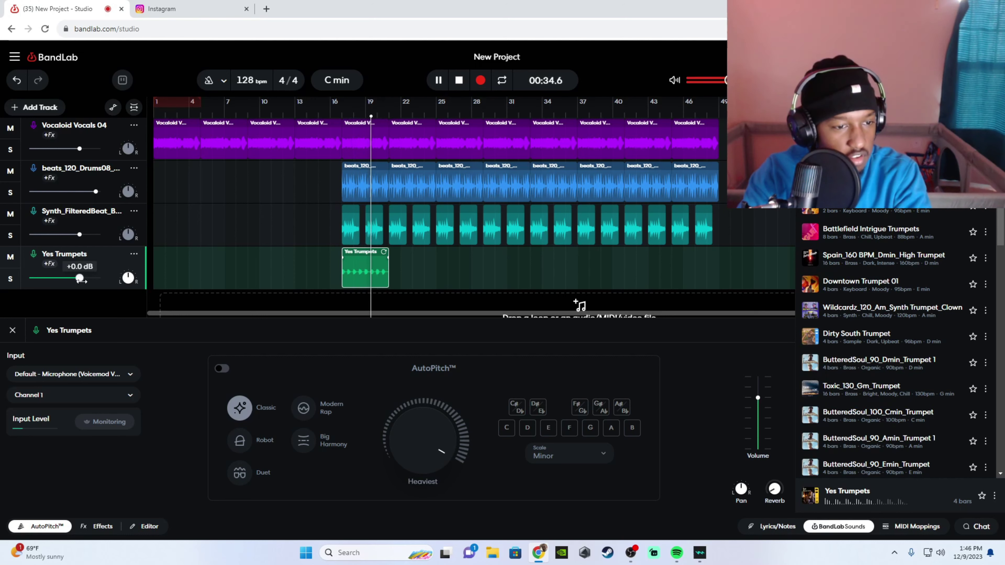
Step: Raise the Yes Trumpets track's volume slightly above 0 dB and stop playback after listening
left_click_drag(80, 278, 85, 278)
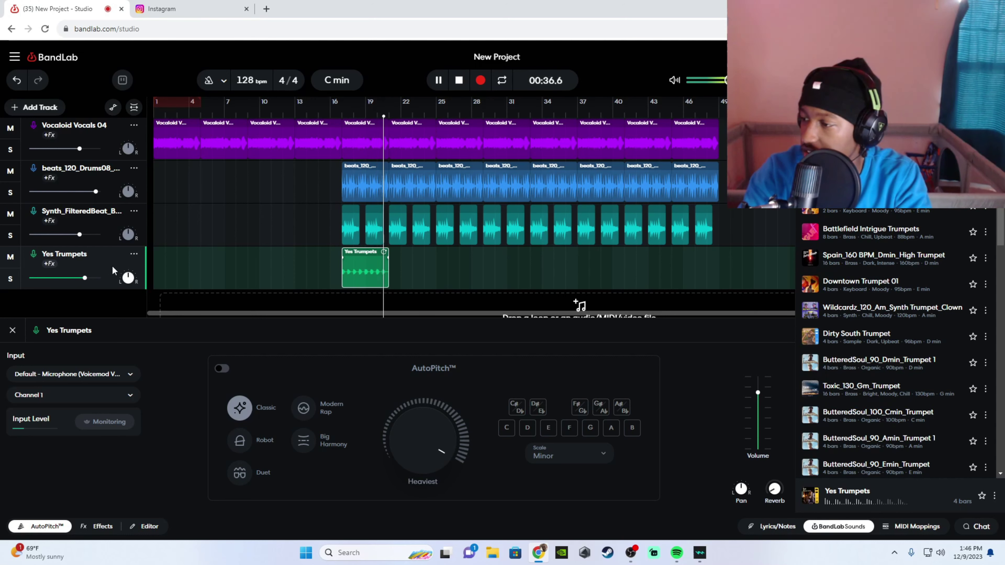
left_click(433, 264)
left_click(438, 80)
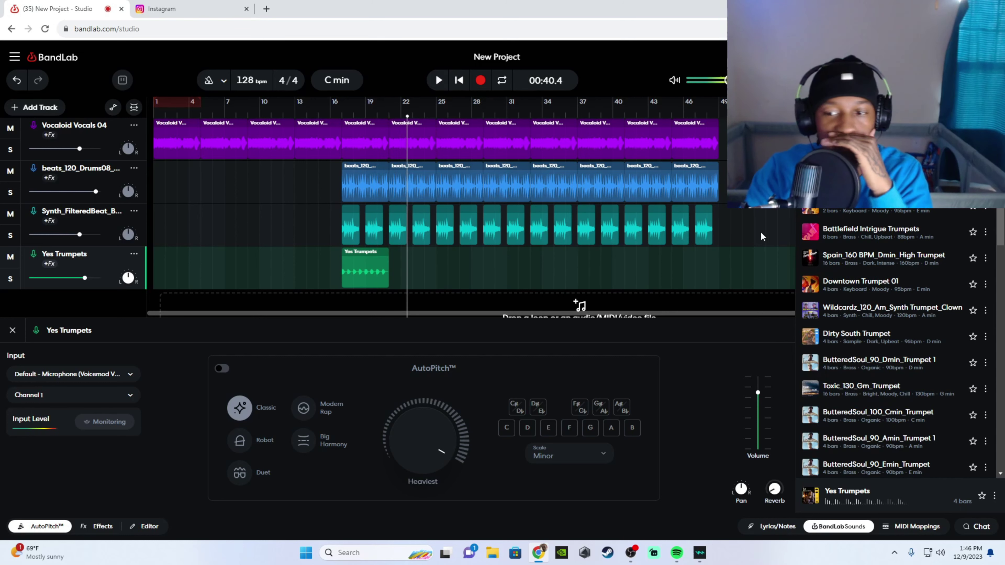
Step: Replace the Yes Trumpets region at bar 17 with the Dirty South Trumpet loop after previewing it
left_click(809, 337)
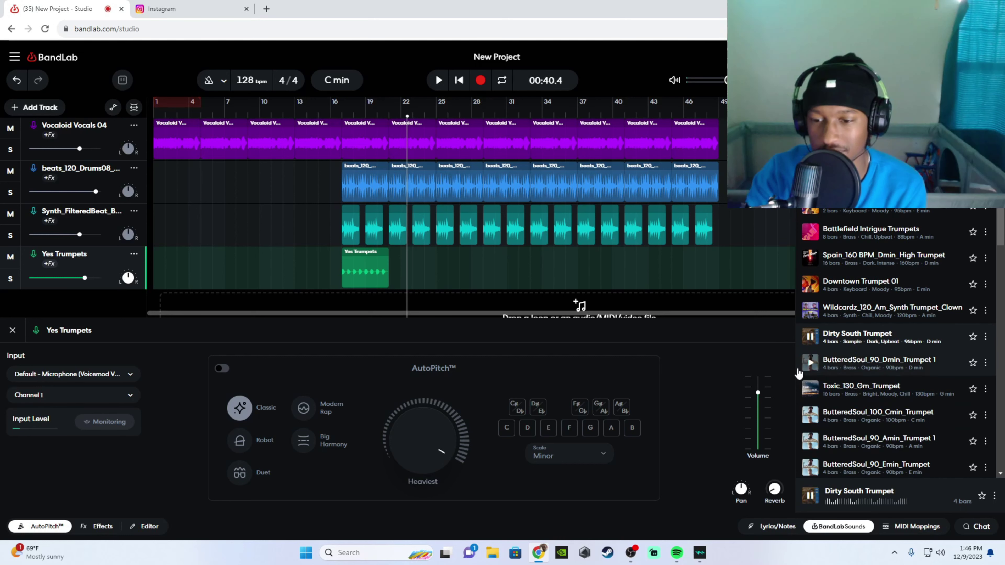
right_click(356, 270)
left_click(374, 322)
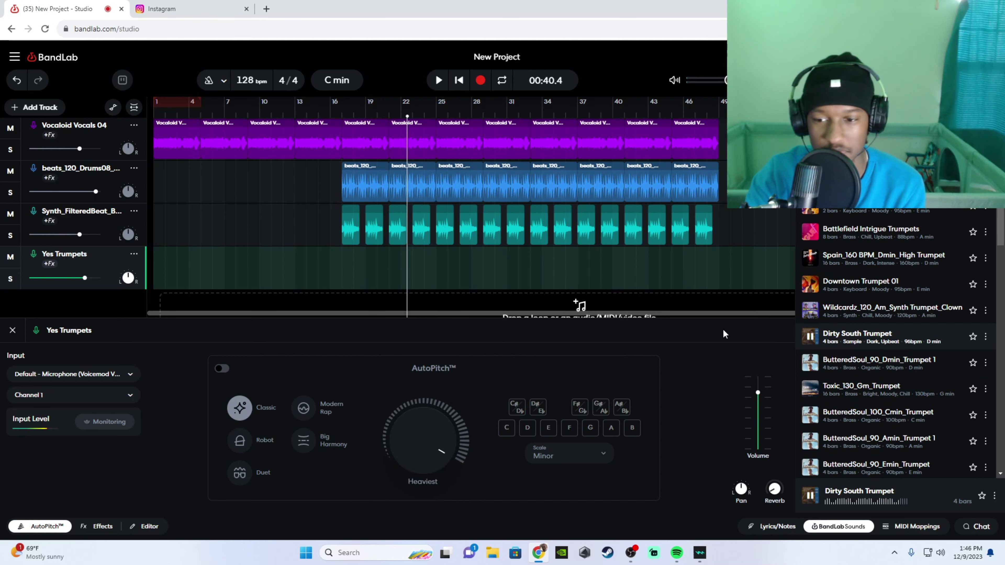
left_click_drag(819, 339, 342, 265)
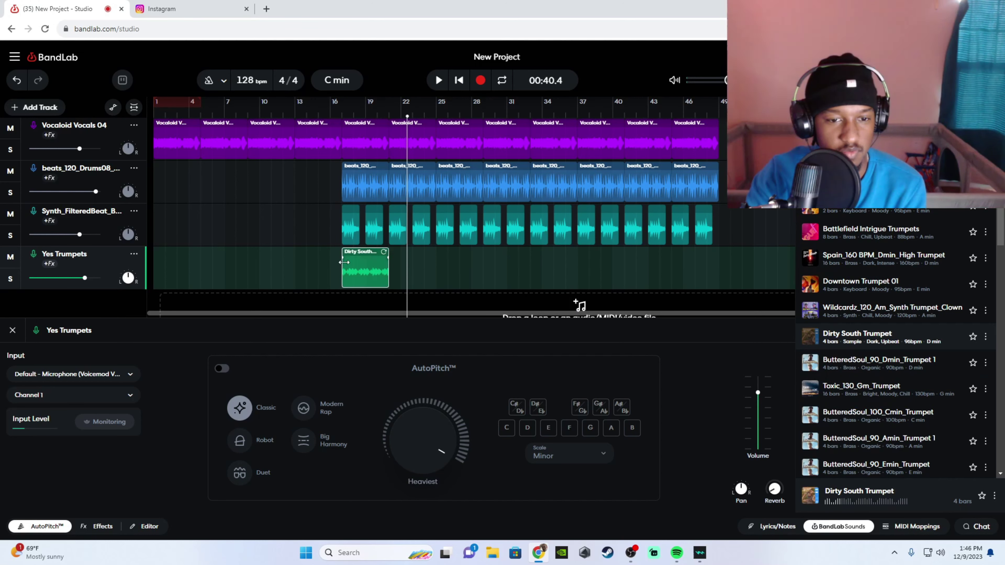